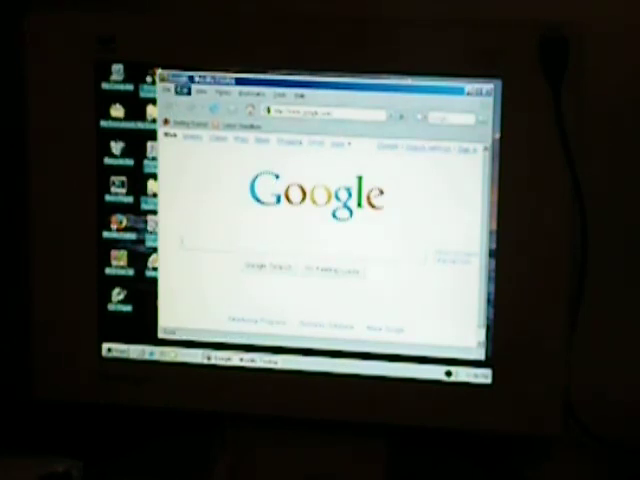
# - View Firefox's About Mozilla Firefox version info, dismiss it, then quit Firefox with Alt+F4
pyautogui.click(167, 90)
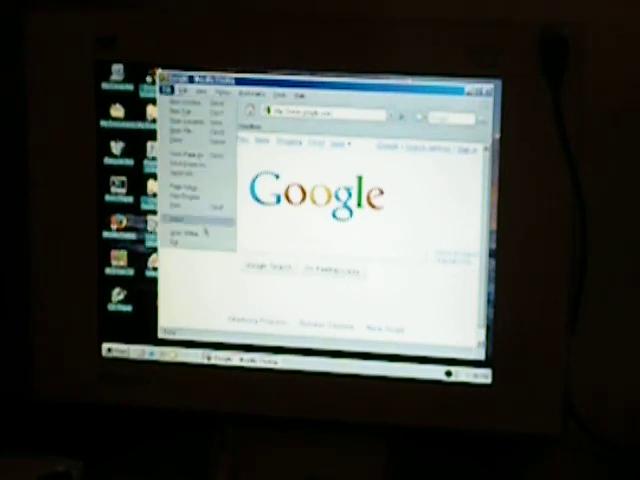
pyautogui.press('Left')
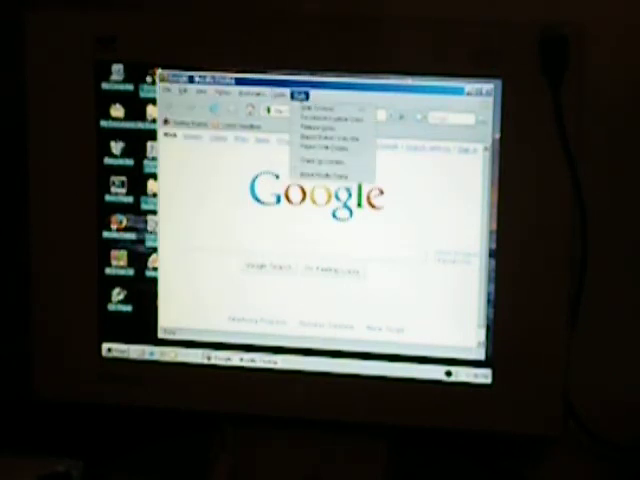
pyautogui.press('Down')
pyautogui.press('Down')
pyautogui.press('Down')
pyautogui.press('Down')
pyautogui.press('Return')
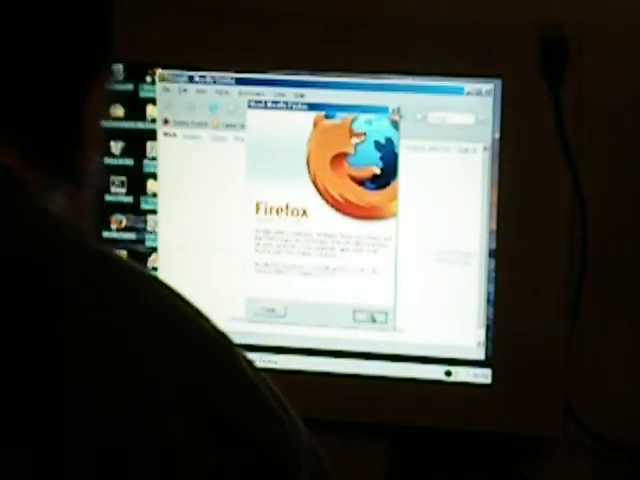
pyautogui.press('Escape')
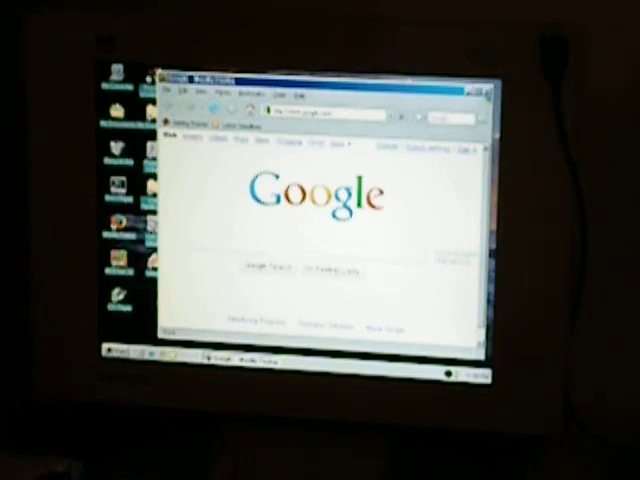
pyautogui.hotkey('alt', 'F4')
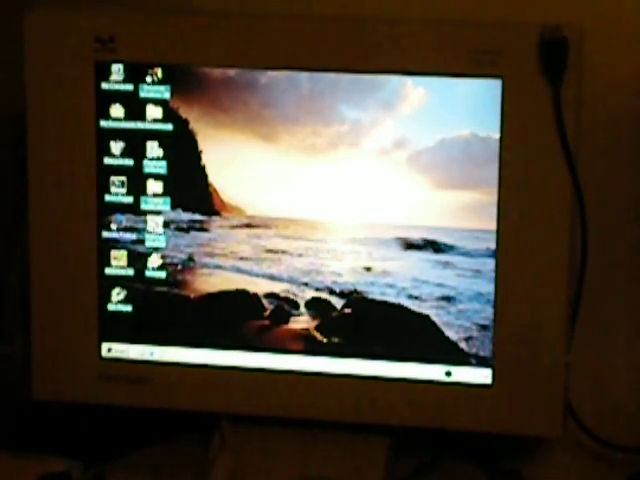
# - Bring up the Shut Down Windows dialog from the Start menu to restart the PC
pyautogui.press('super')
pyautogui.press('Up')
pyautogui.press('Return')
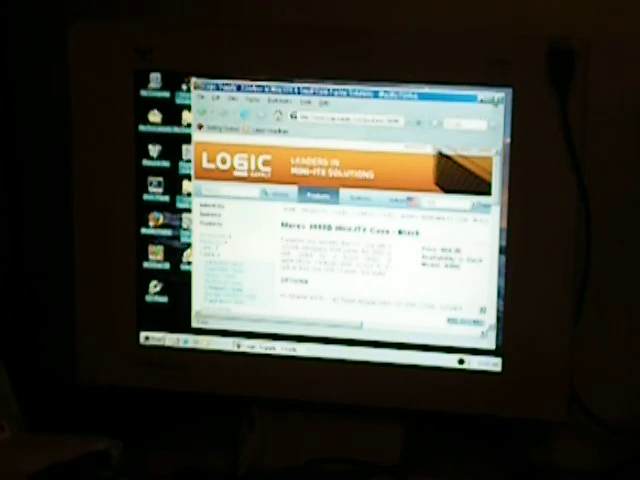
# - Quit Firefox with Alt+F4, closing the Logic Supply mini-ITX case page
pyautogui.hotkey('alt', 'F4')
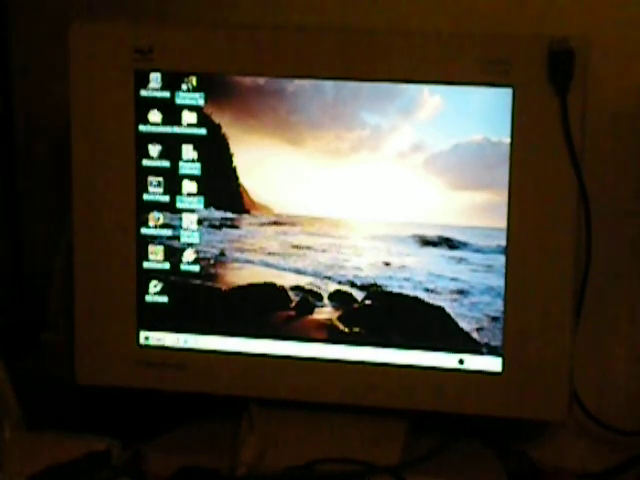
# - Bring up the Shut Down Windows dialog from the Start menu to shut down
pyautogui.press('super')
pyautogui.press('Up')
pyautogui.press('Return')
pyautogui.press('Return')
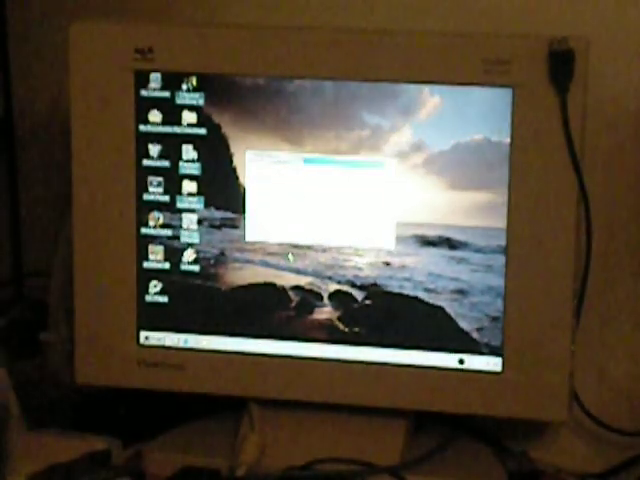